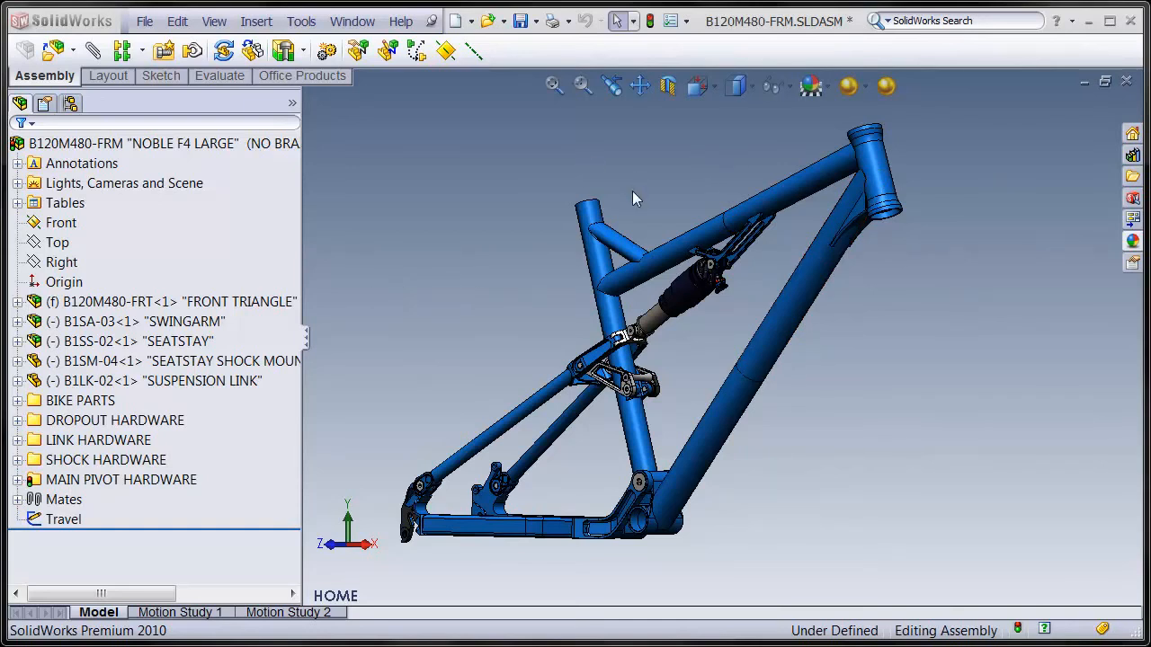
# Run AssemblyXpert on the bike frame assembly to review its component and mate statistics, then close the report
pyautogui.moveTo(589, 200); pyautogui.dragTo(696, 310, button='middle')
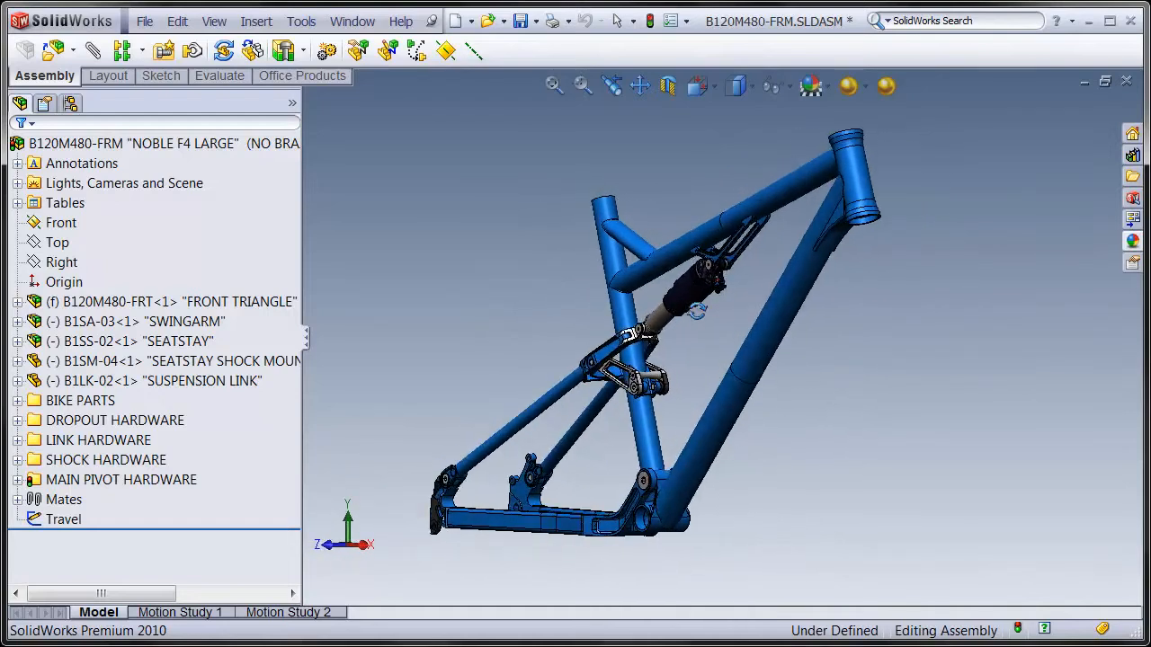
pyautogui.click(290, 26)
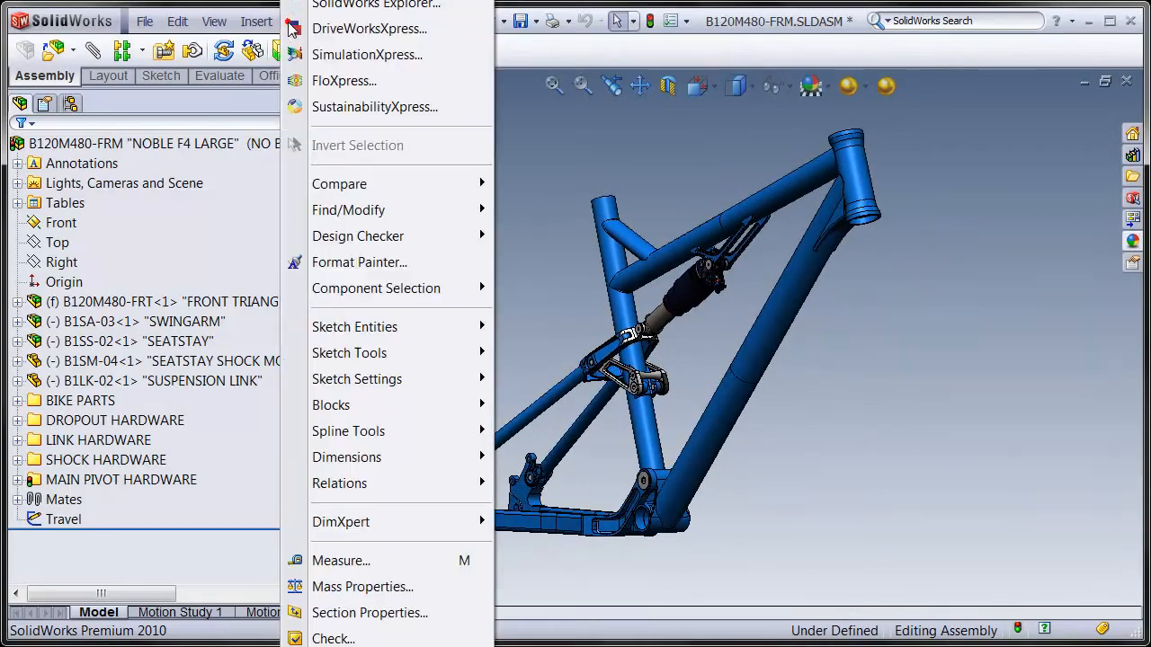
pyautogui.click(405, 646)
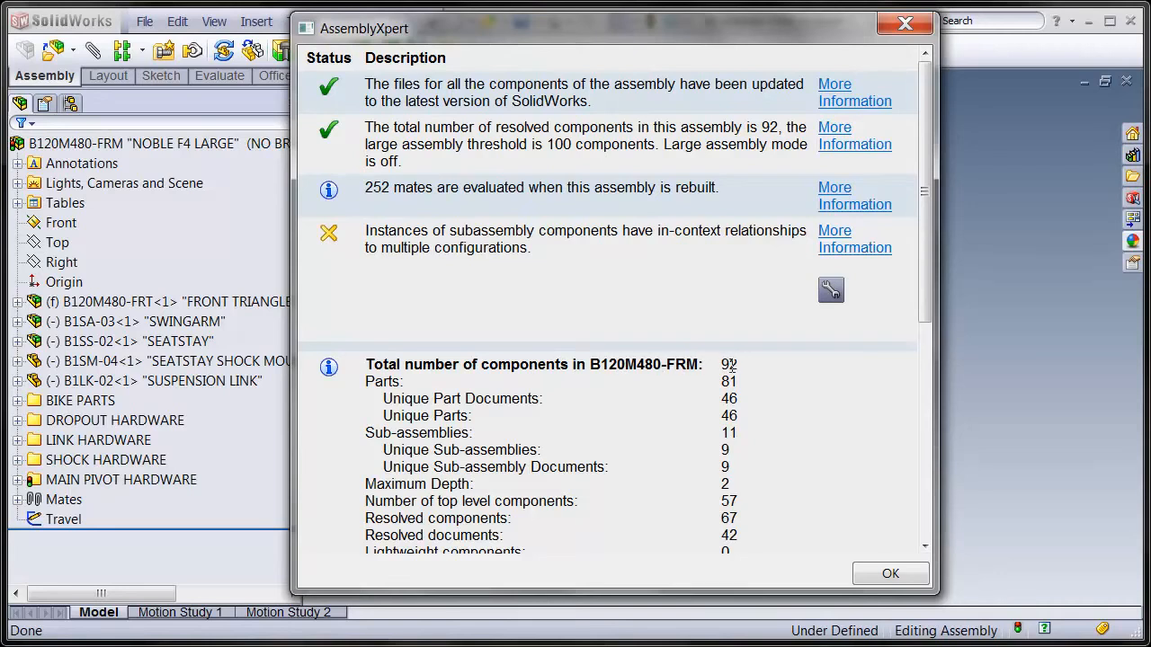
pyautogui.click(892, 574)
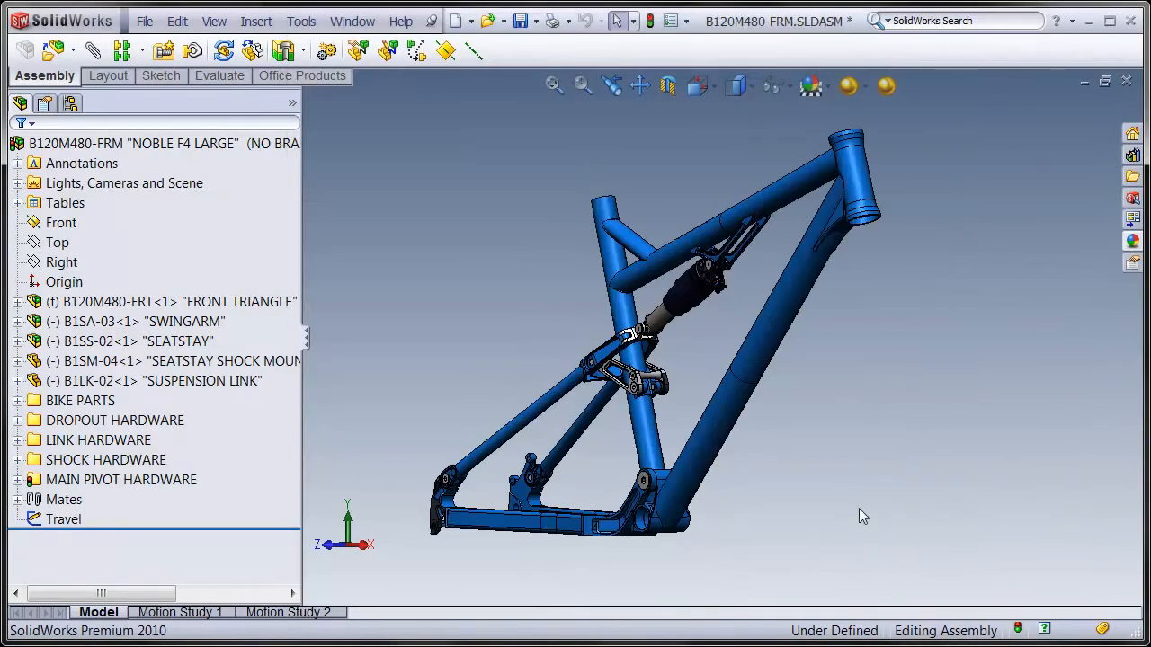
# Highlight the front triangle, swingarm, seatstay, seatstay shock mount and suspension link in turn to identify them in the model
pyautogui.moveTo(589, 378); pyautogui.dragTo(560, 342, button='middle')
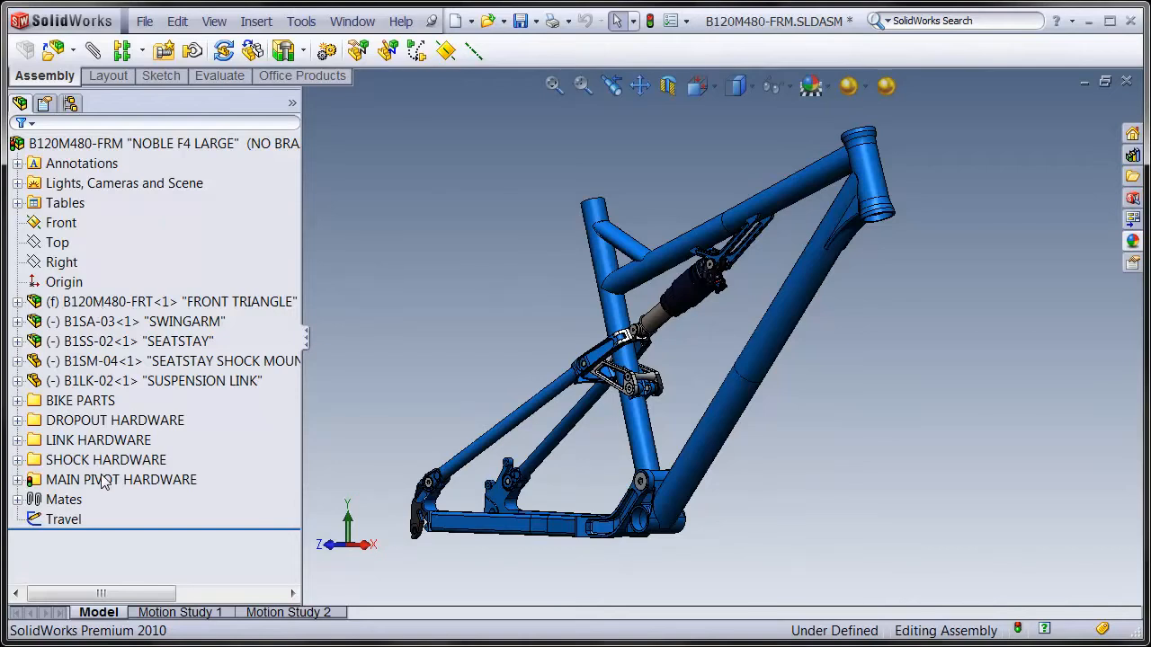
pyautogui.moveTo(418, 404)
pyautogui.mouseDown(button='middle')
pyautogui.moveTo(437, 399)
pyautogui.moveTo(430, 386)
pyautogui.mouseUp(button='middle')
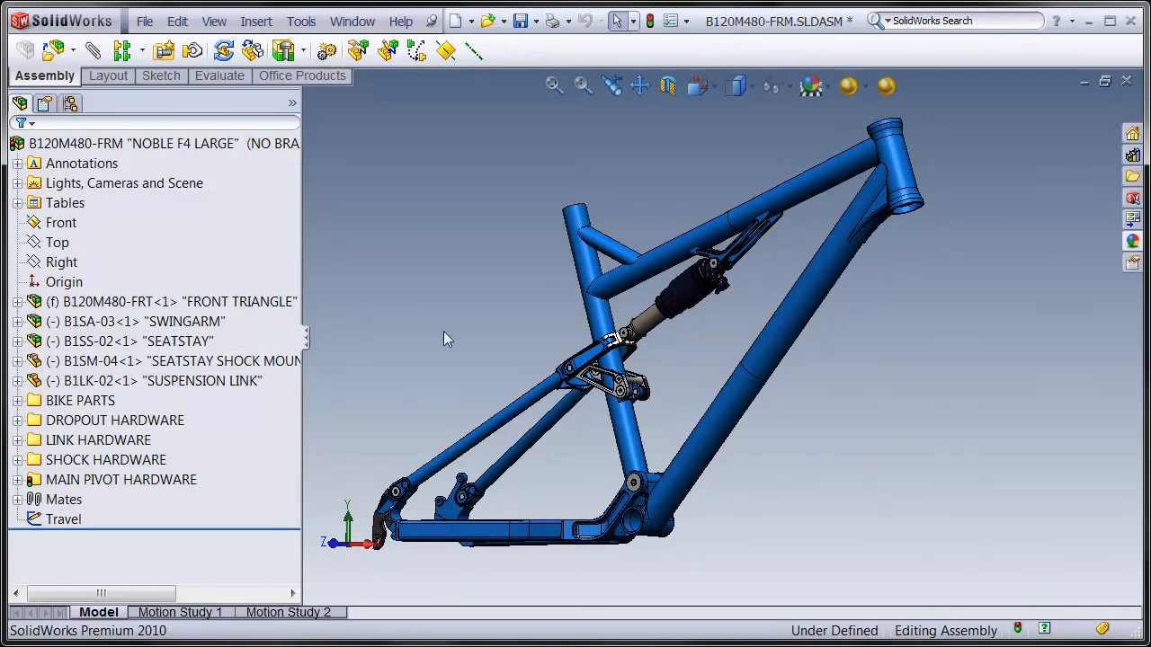
pyautogui.click(186, 302)
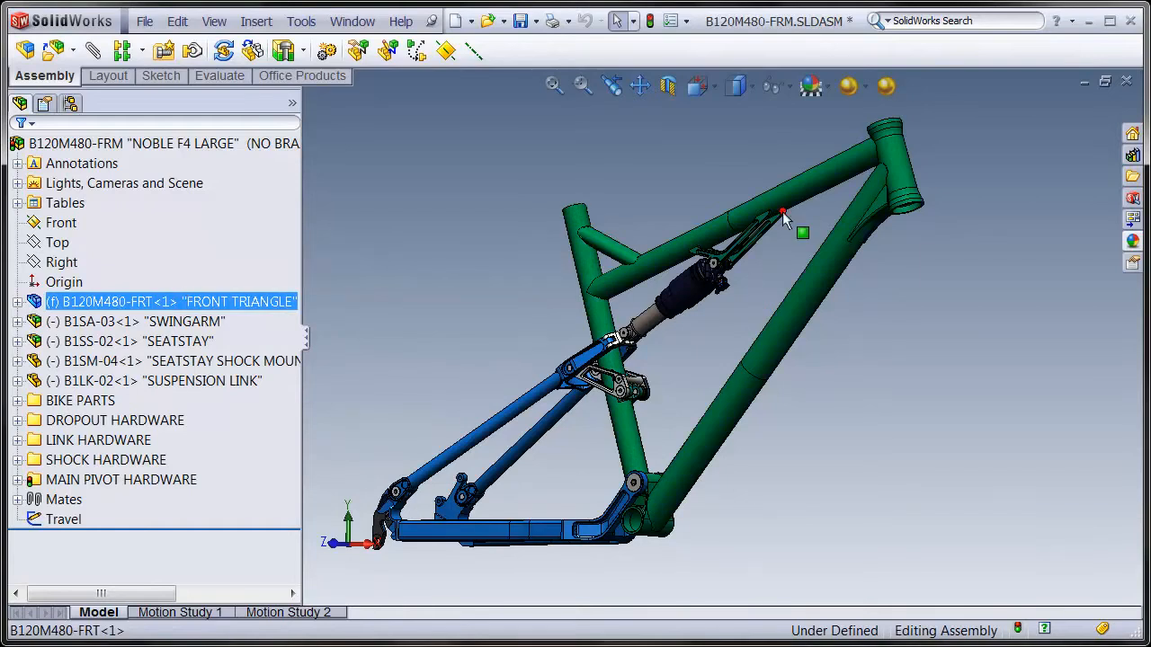
pyautogui.click(207, 322)
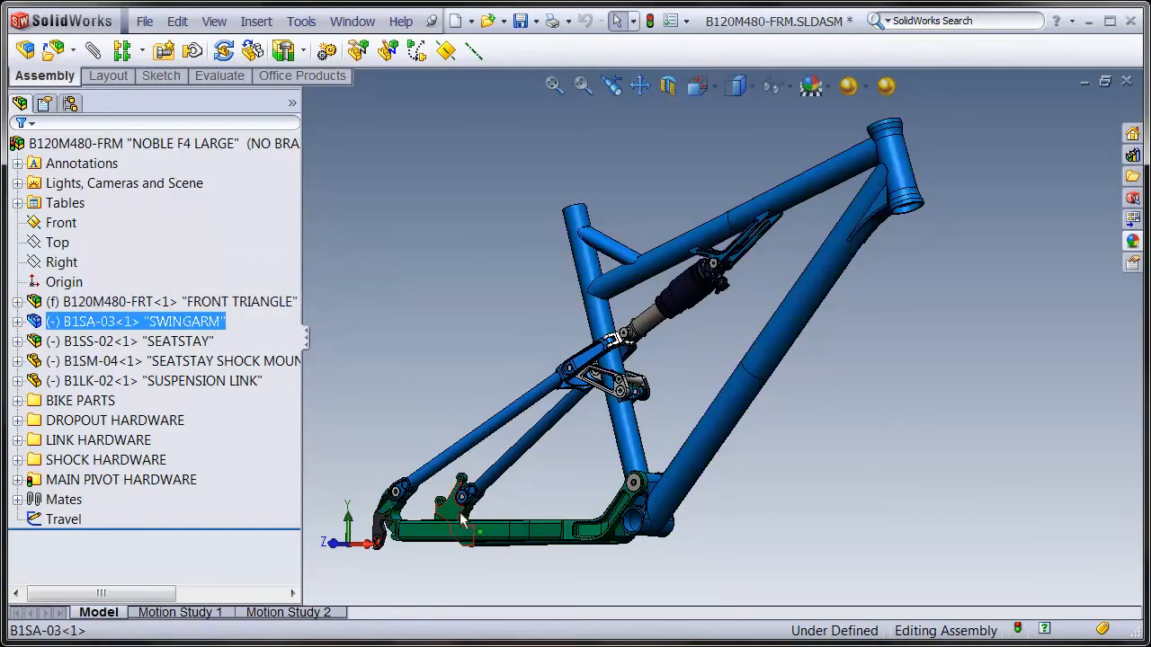
pyautogui.click(191, 343)
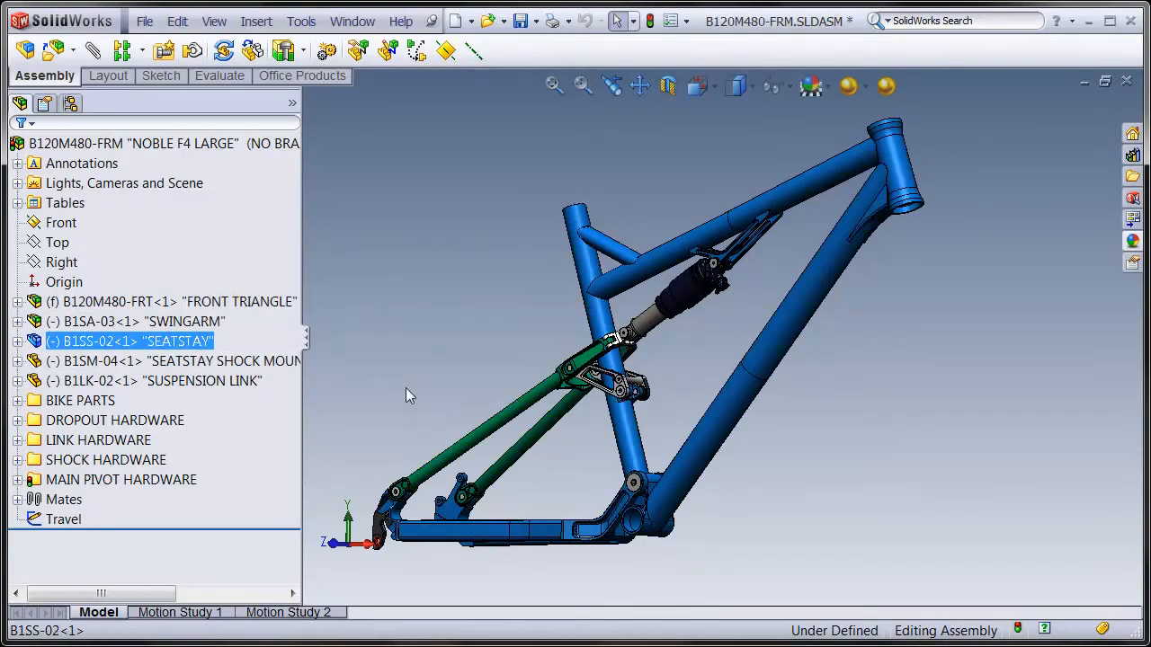
pyautogui.click(206, 362)
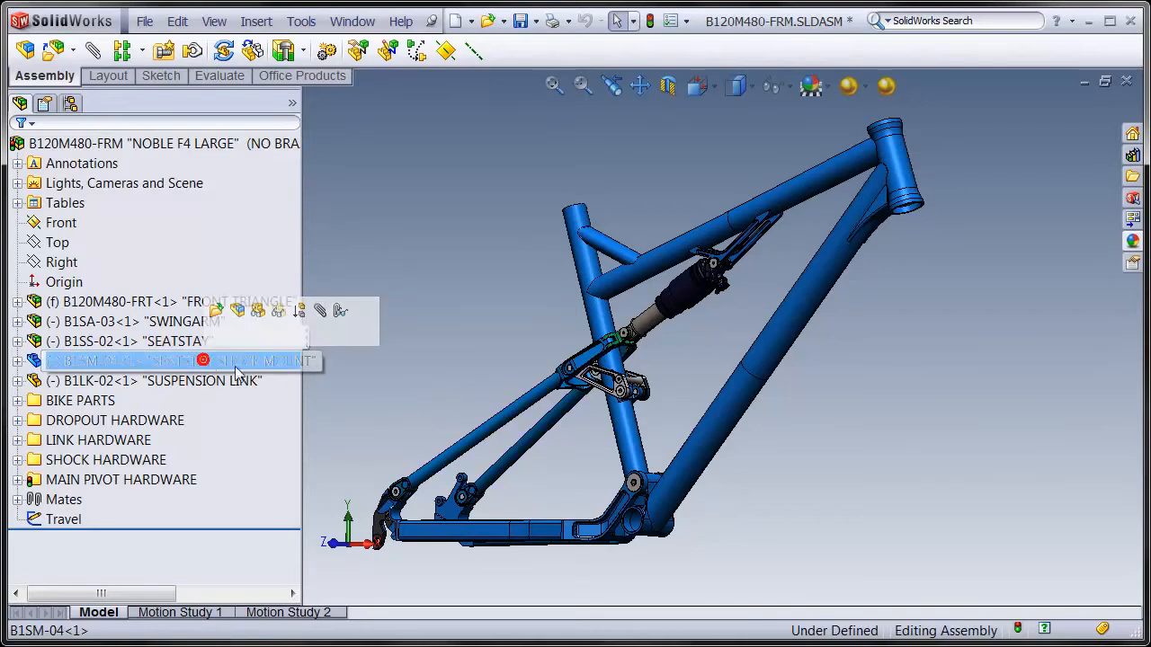
pyautogui.click(176, 382)
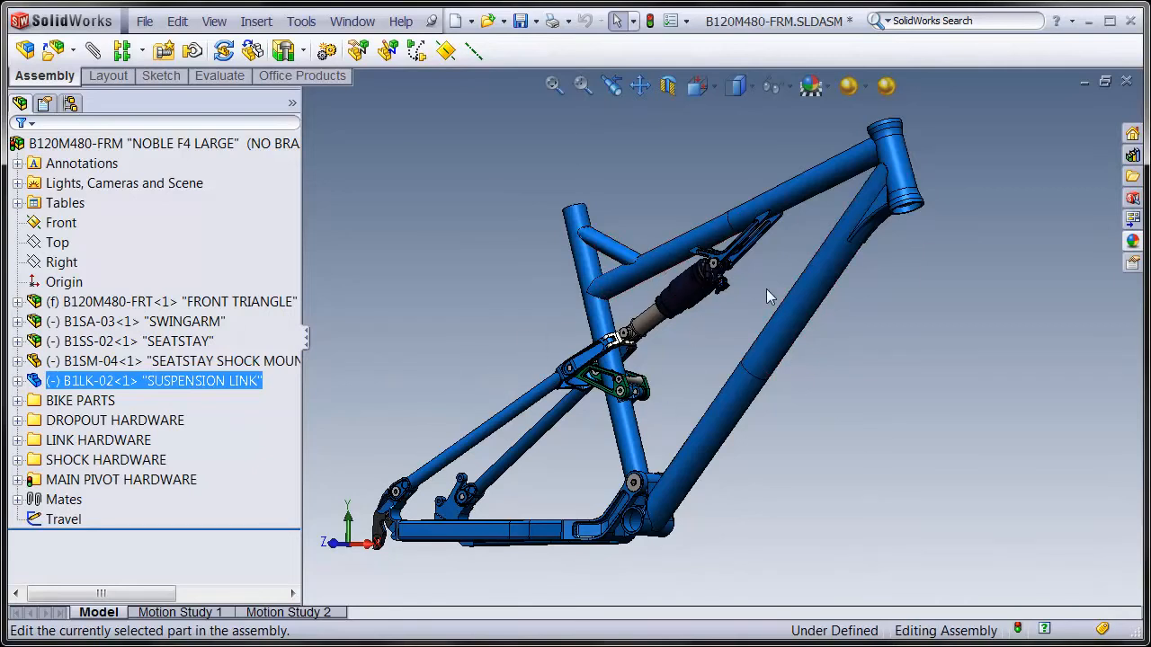
pyautogui.click(658, 357)
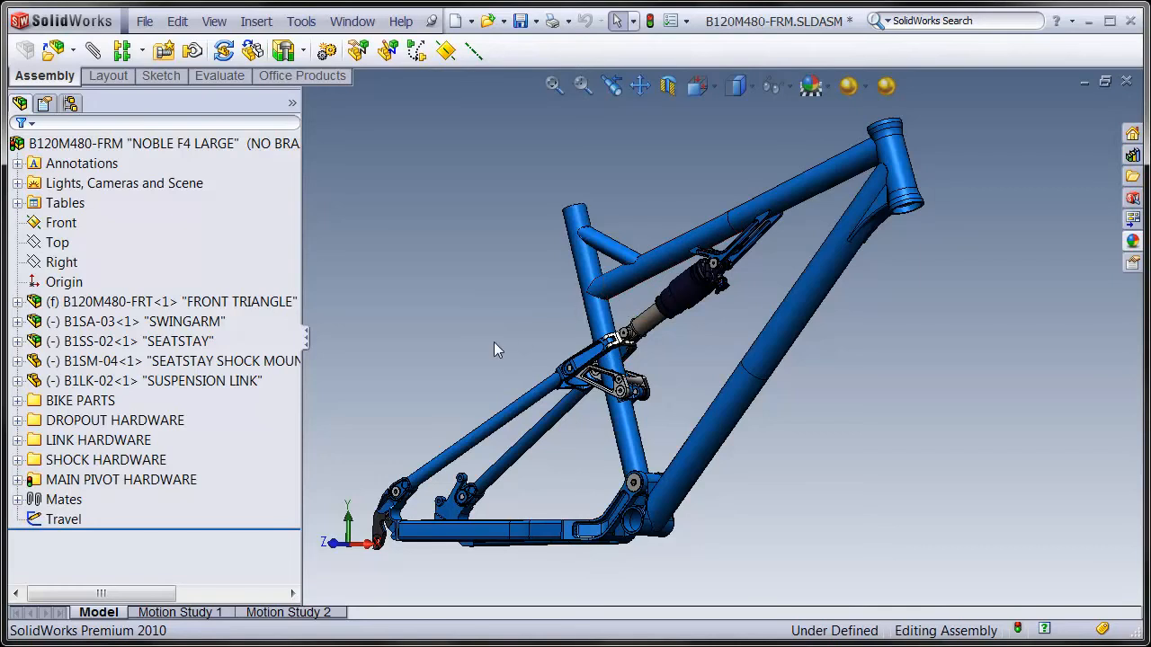
# Examine the contents of the LINK HARDWARE folder and collapse it again
pyautogui.moveTo(485, 340); pyautogui.dragTo(544, 358, button='middle')
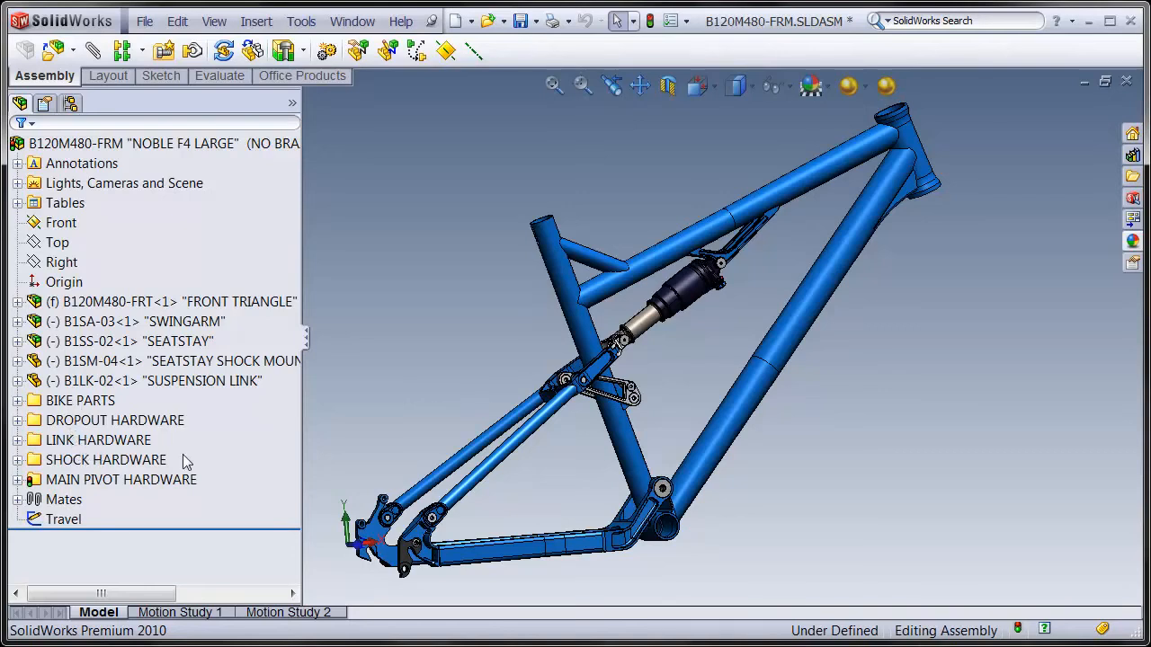
pyautogui.click(101, 440)
pyautogui.click(17, 440)
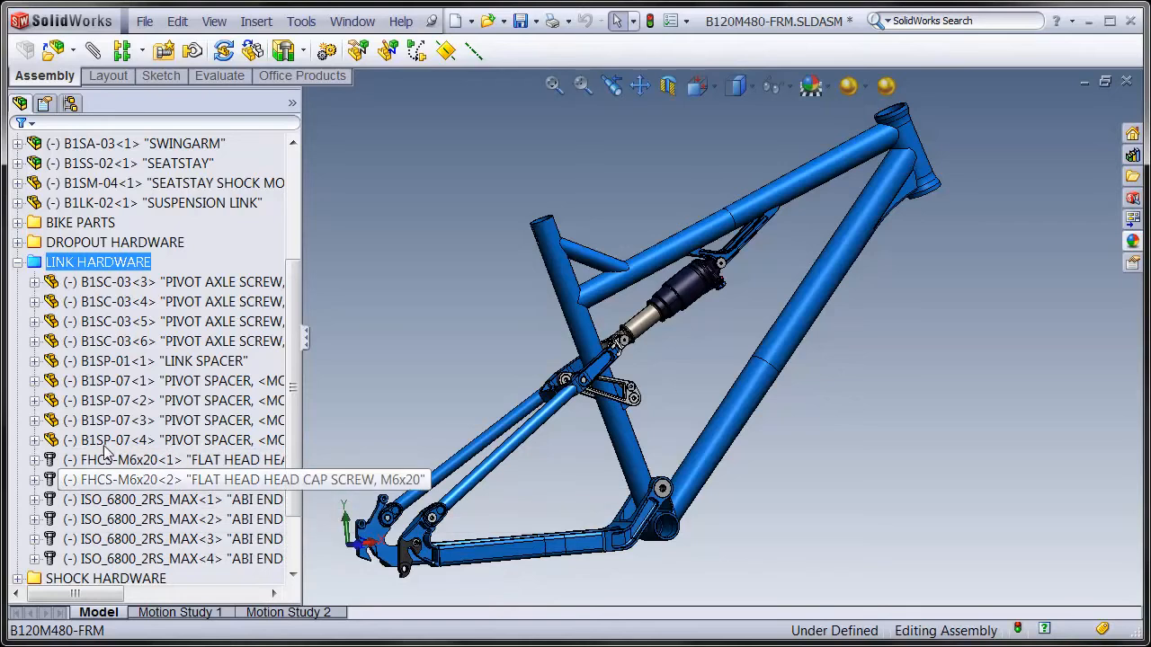
pyautogui.click(18, 262)
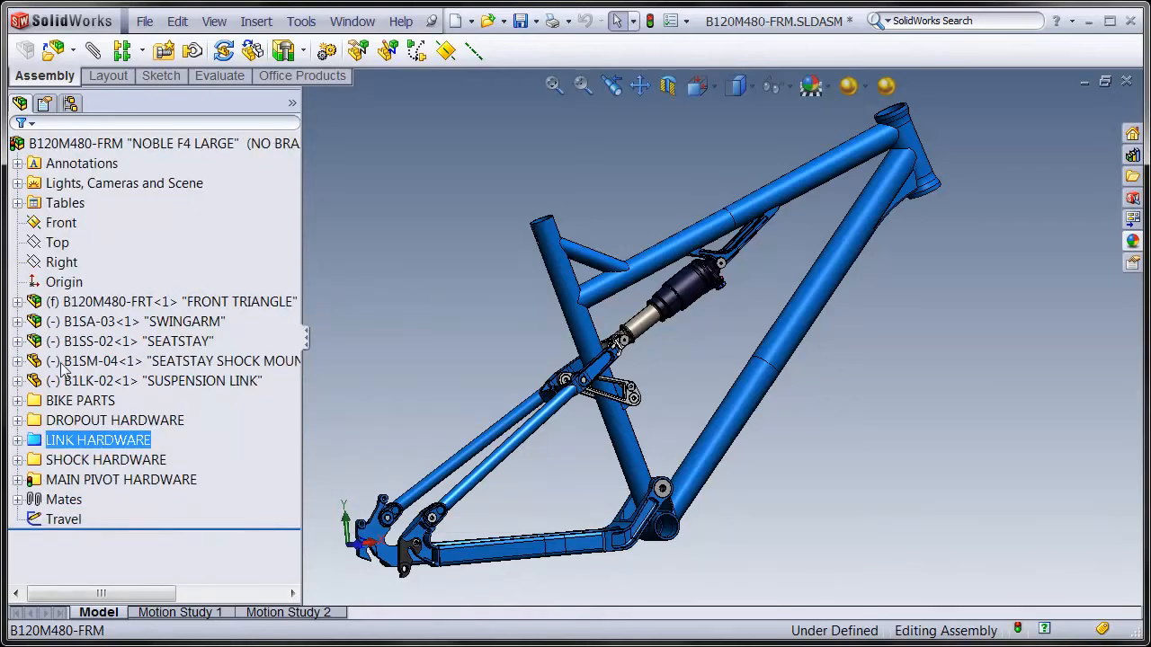
pyautogui.click(446, 380)
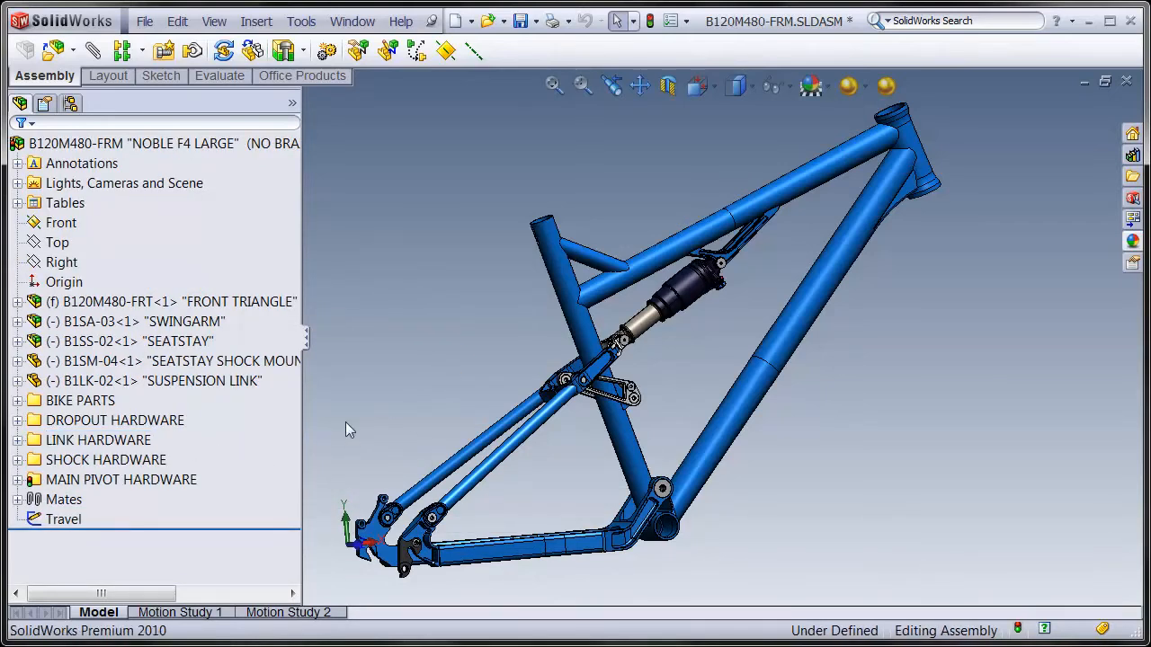
# Set the Front view and move the seatstay yoke to check the rear suspension's motion, leaving the seatstay's tree entry collapsed
pyautogui.moveTo(498, 392)
pyautogui.mouseDown(button='middle')
pyautogui.moveTo(557, 403)
pyautogui.moveTo(545, 379)
pyautogui.mouseUp(button='middle')
pyautogui.click(500, 273)
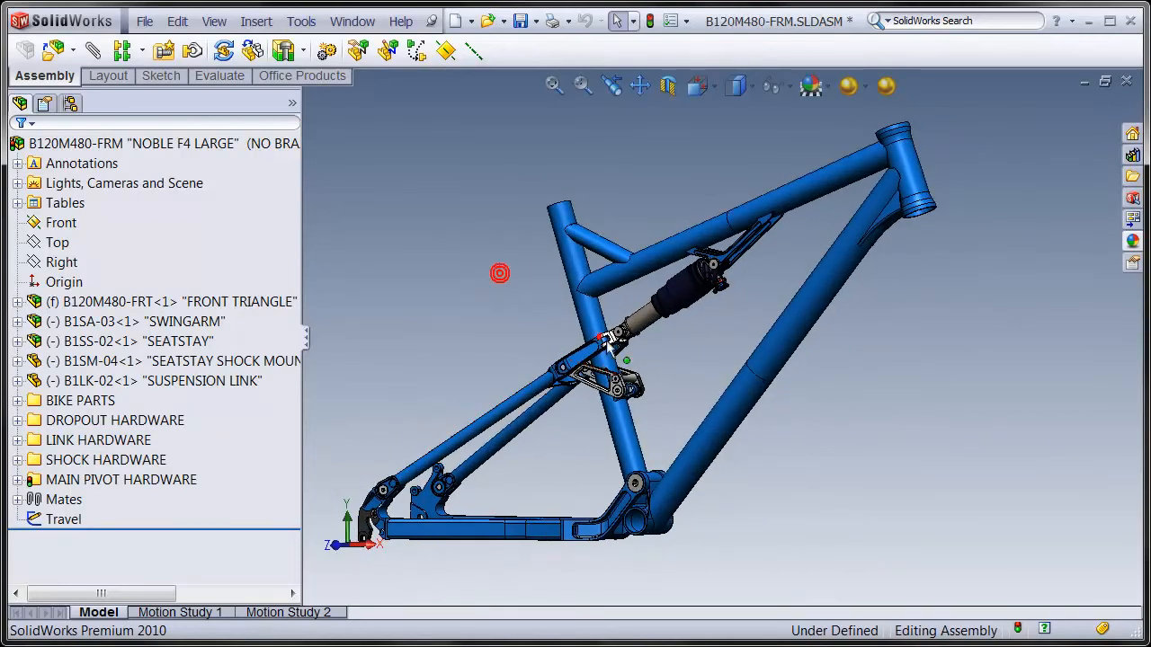
pyautogui.scroll(-1, 651, 352)
pyautogui.moveTo(419, 270); pyautogui.dragTo(529, 313, button='middle')
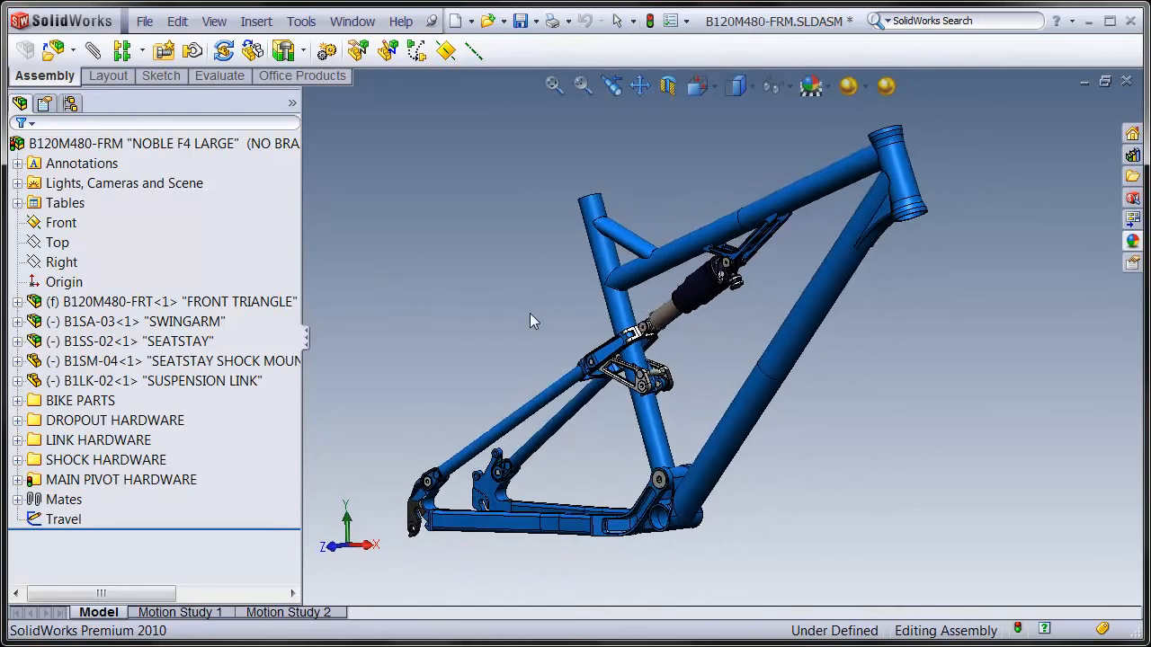
pyautogui.click(495, 283)
pyautogui.press('space')
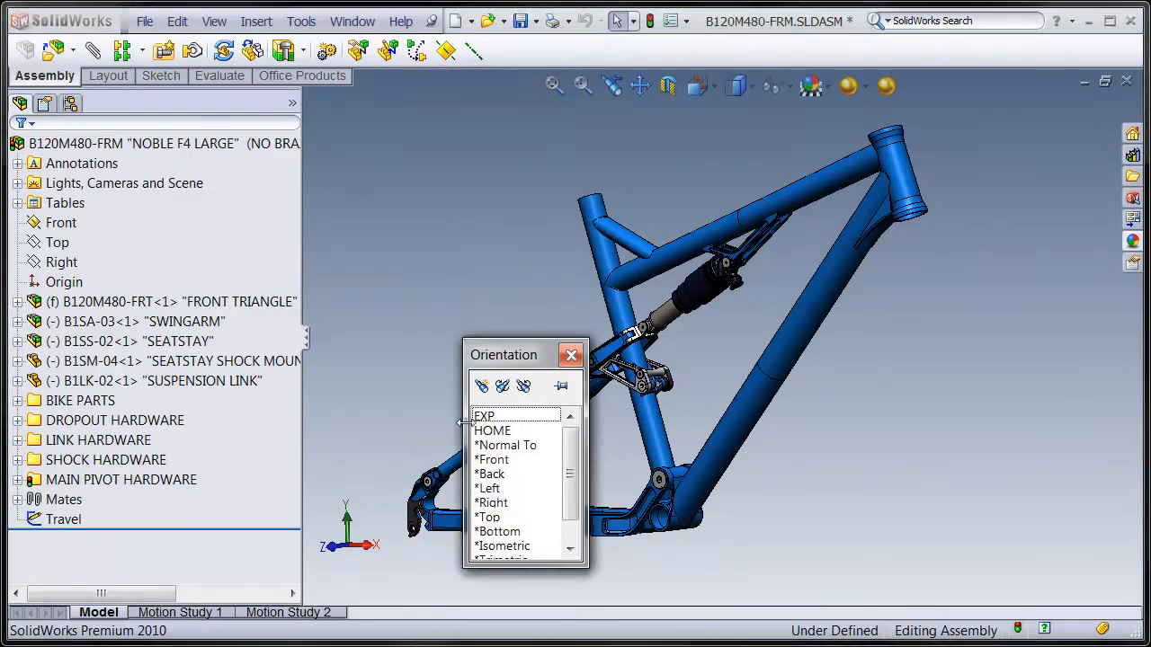
pyautogui.doubleClick(492, 461)
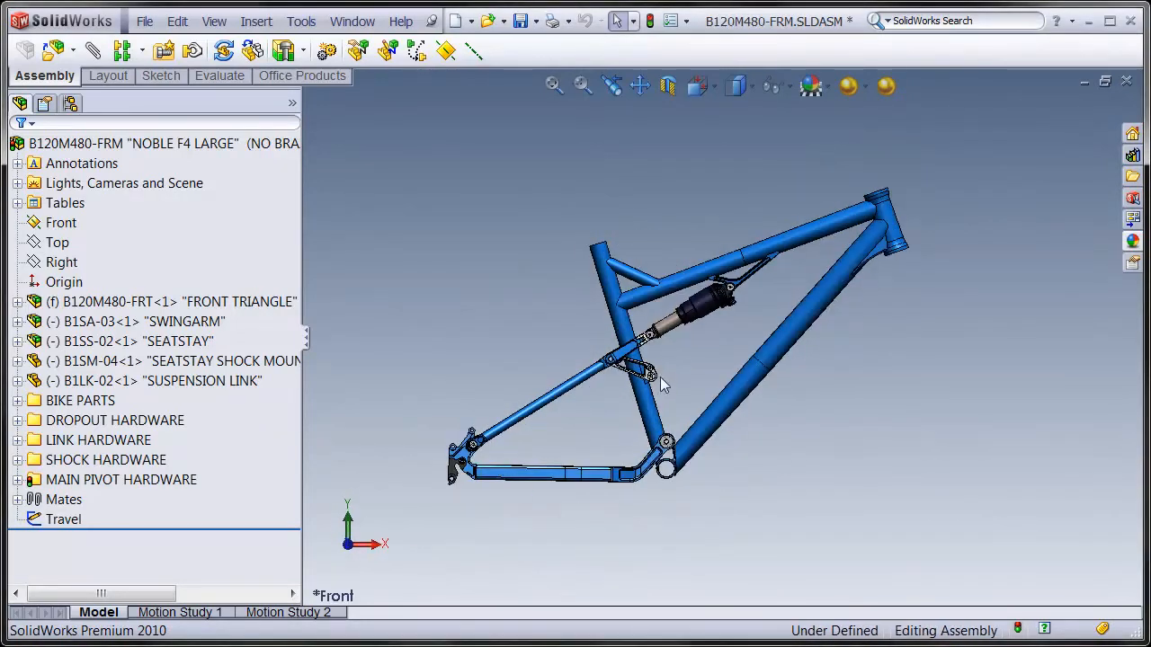
pyautogui.scroll(-2, 671, 361)
pyautogui.moveTo(632, 350)
pyautogui.mouseDown()
pyautogui.moveTo(651, 329)
pyautogui.moveTo(620, 342)
pyautogui.mouseUp()
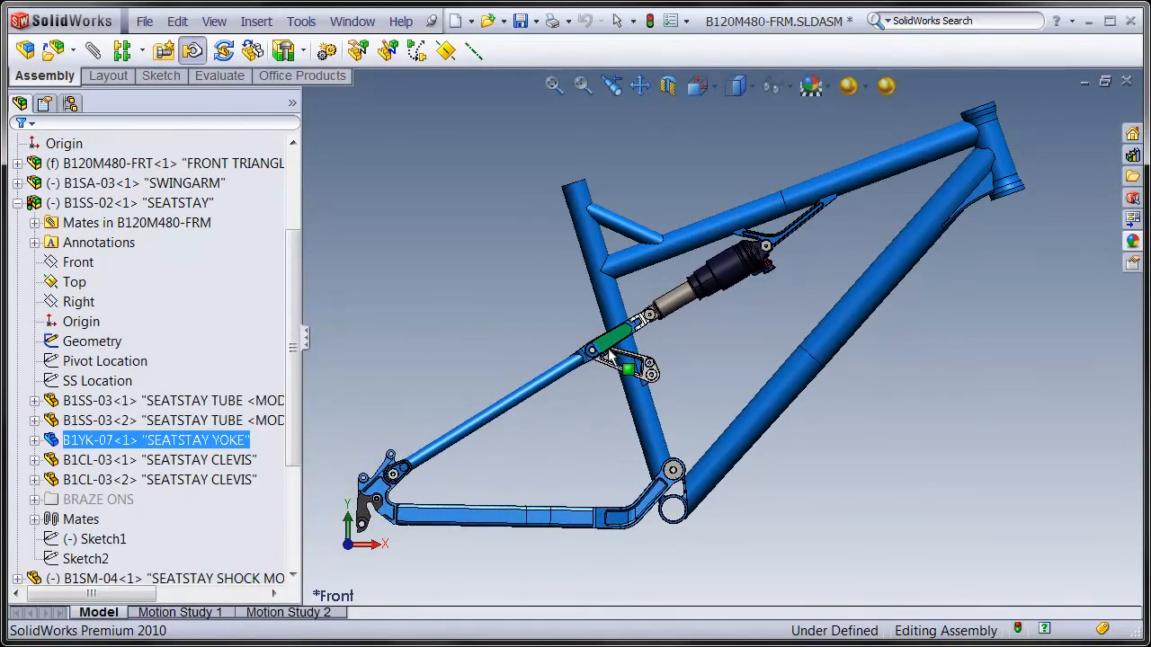
pyautogui.click(437, 300)
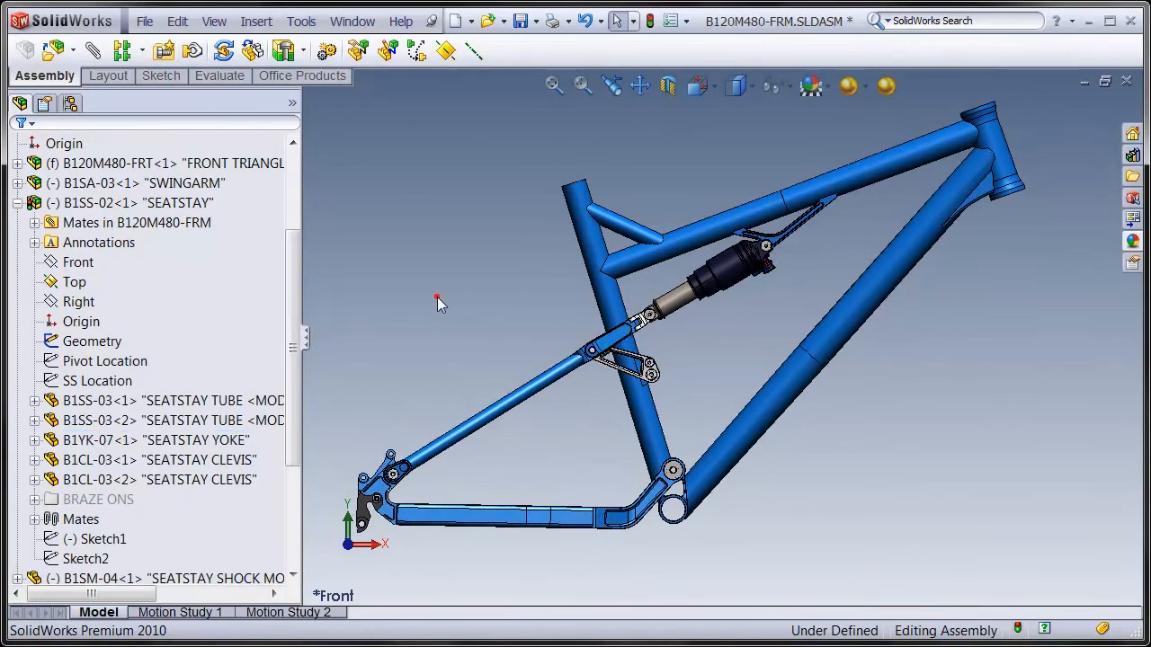
pyautogui.click(19, 203)
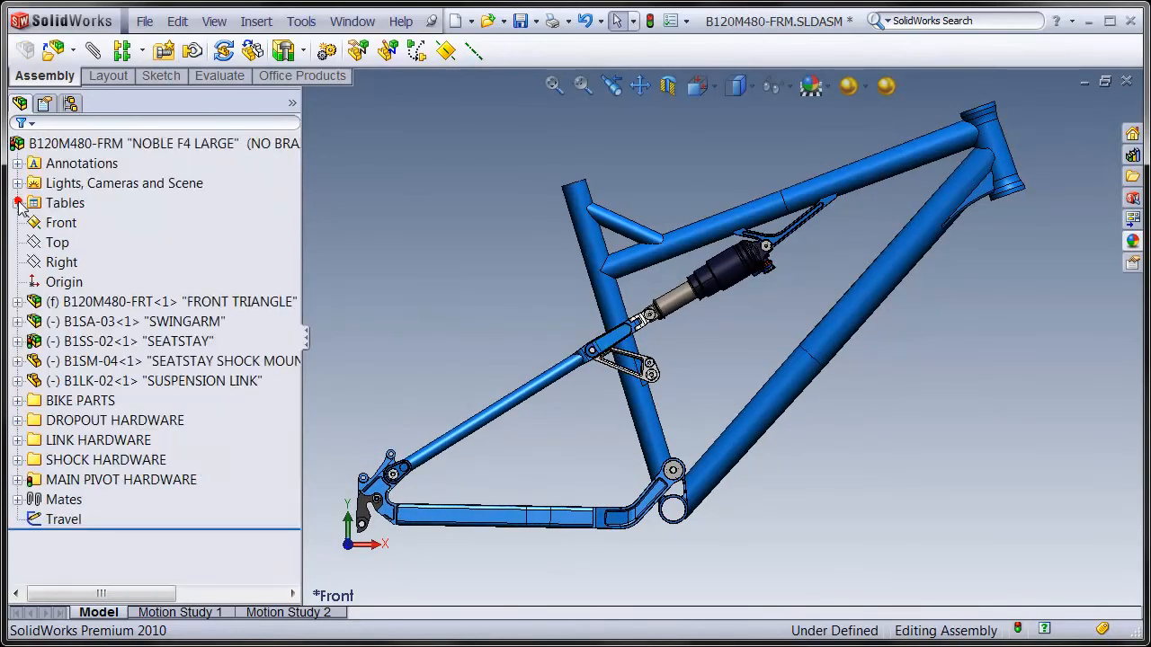
# Review the component properties of the 11_FLOAT_RP23BV_XV_190X50 shock in the BIKE PARTS folder, including its Solve as setting
pyautogui.click(18, 400)
pyautogui.click(118, 499)
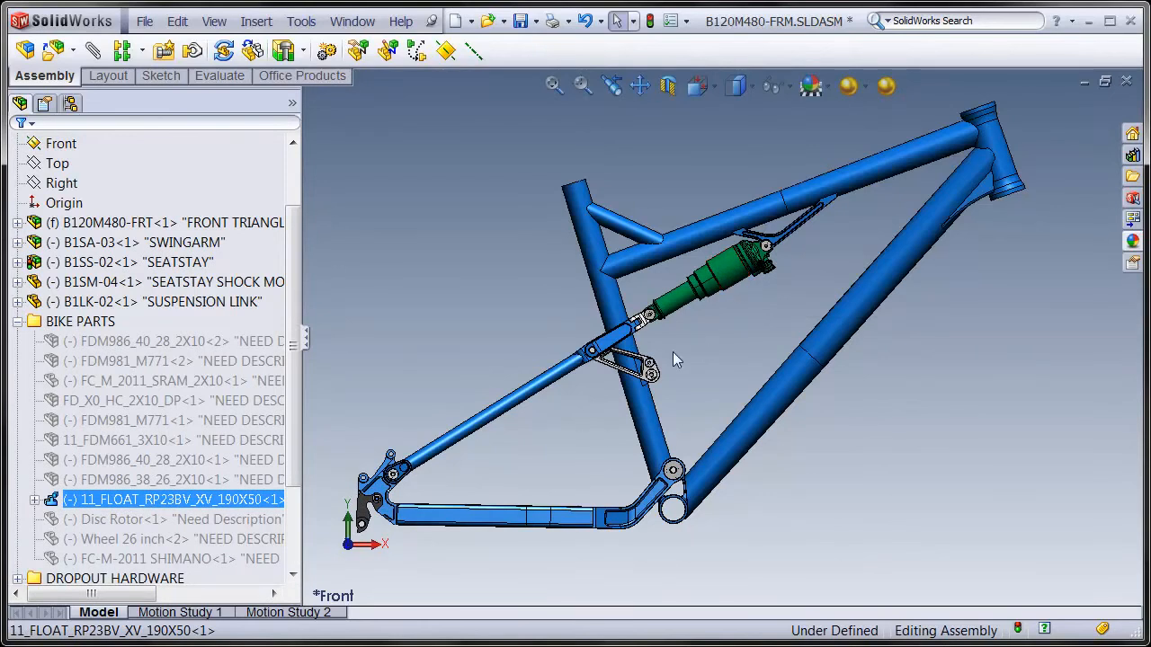
pyautogui.rightClick(148, 499)
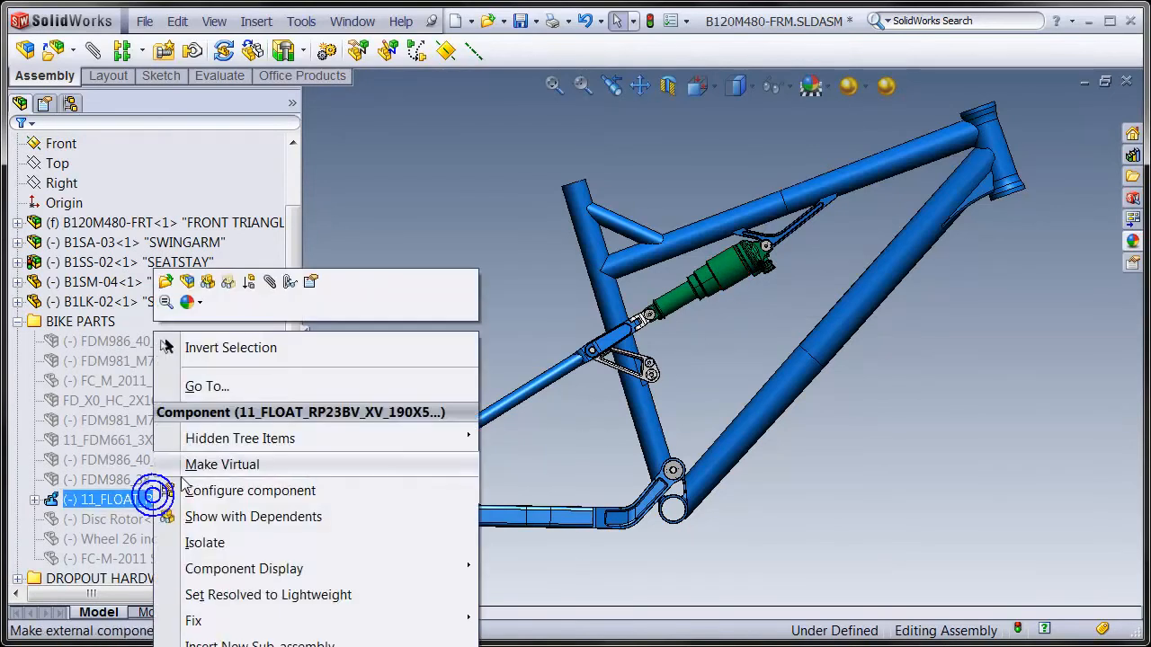
pyautogui.click(311, 281)
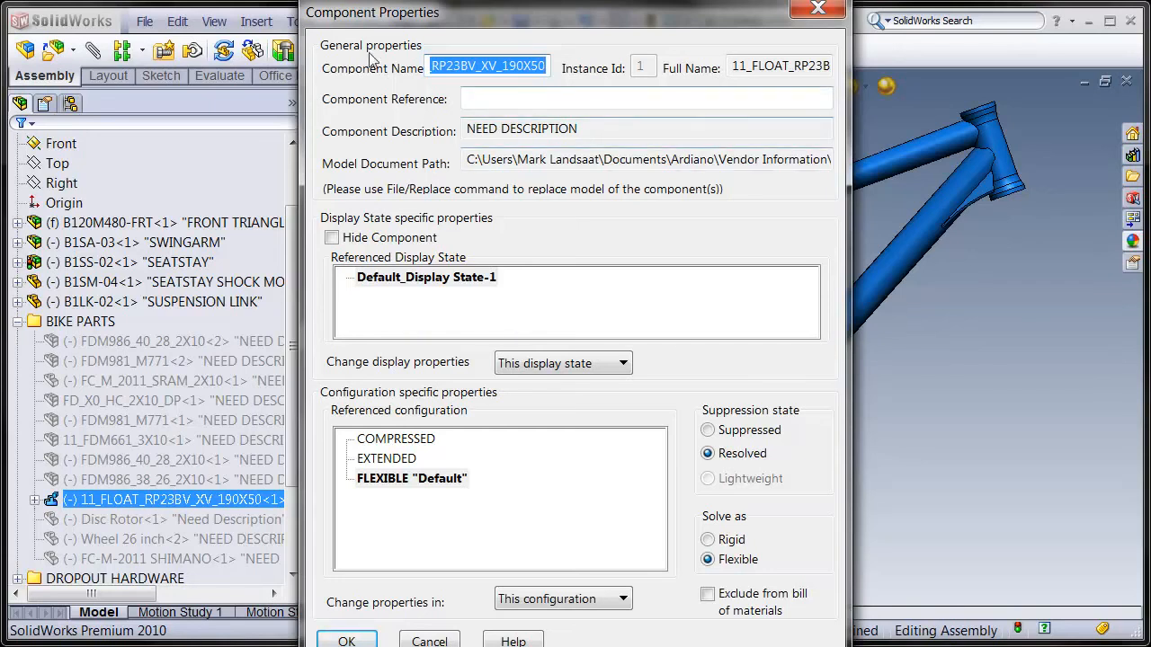
pyautogui.moveTo(367, 18); pyautogui.dragTo(362, 40)
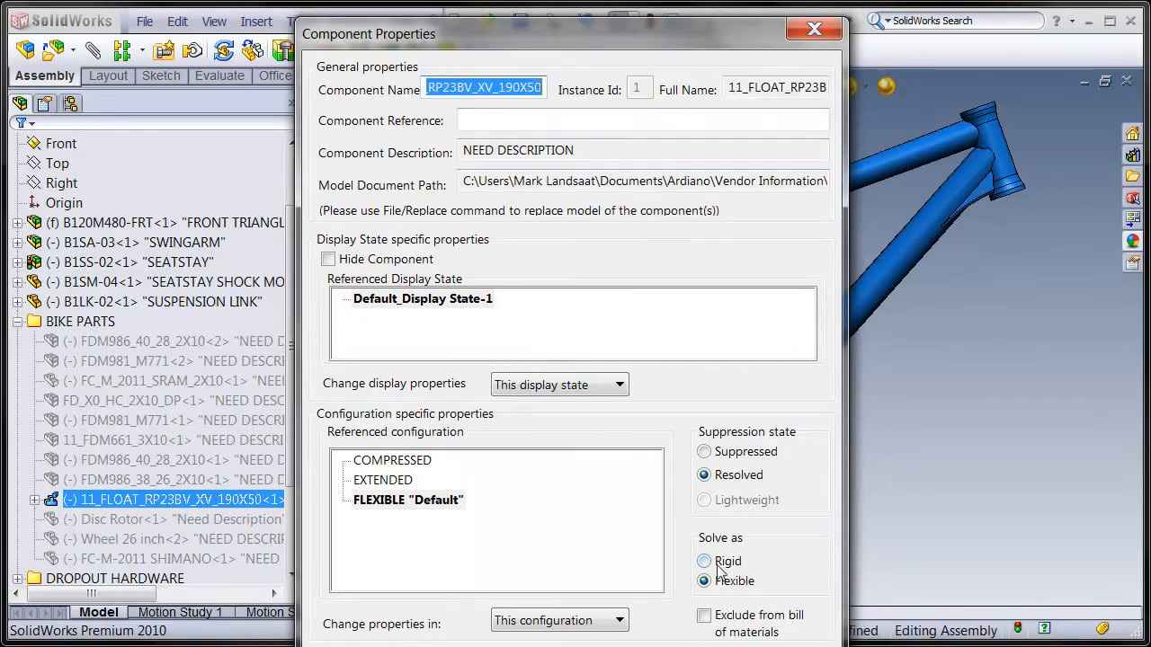
pyautogui.press('Return')
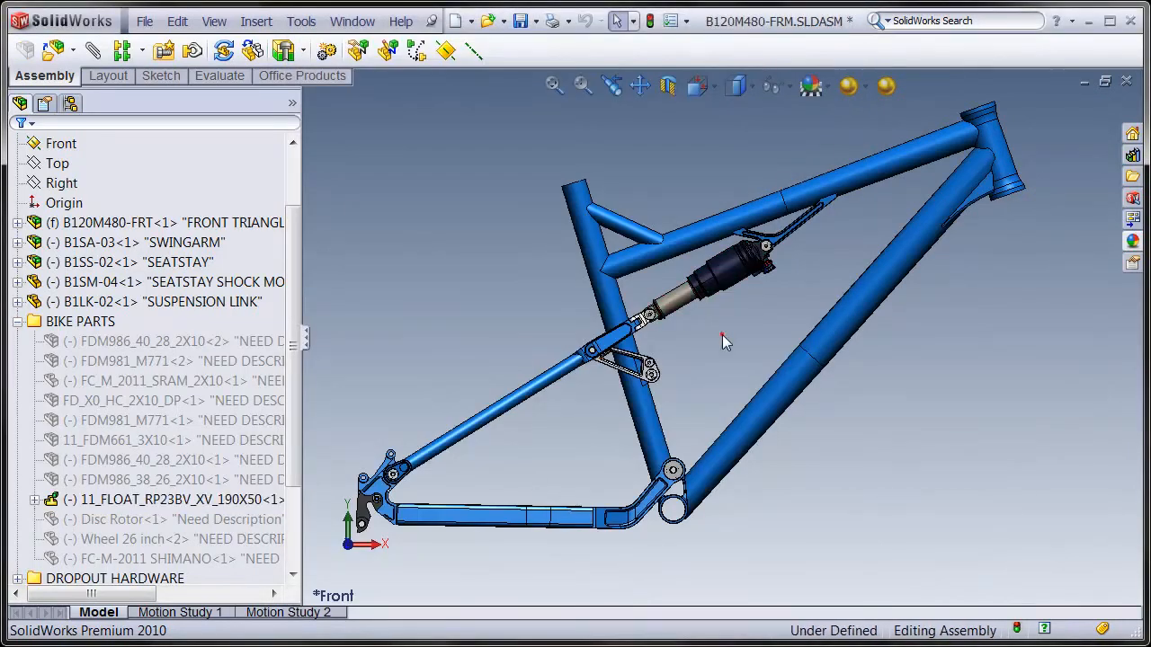
# Move the seatstay yoke again to check the shock's flexible motion, then collapse the seatstay and BIKE PARTS entries
pyautogui.click(618, 338)
pyautogui.moveTo(618, 338)
pyautogui.mouseDown()
pyautogui.moveTo(627, 325)
pyautogui.moveTo(608, 353)
pyautogui.mouseUp()
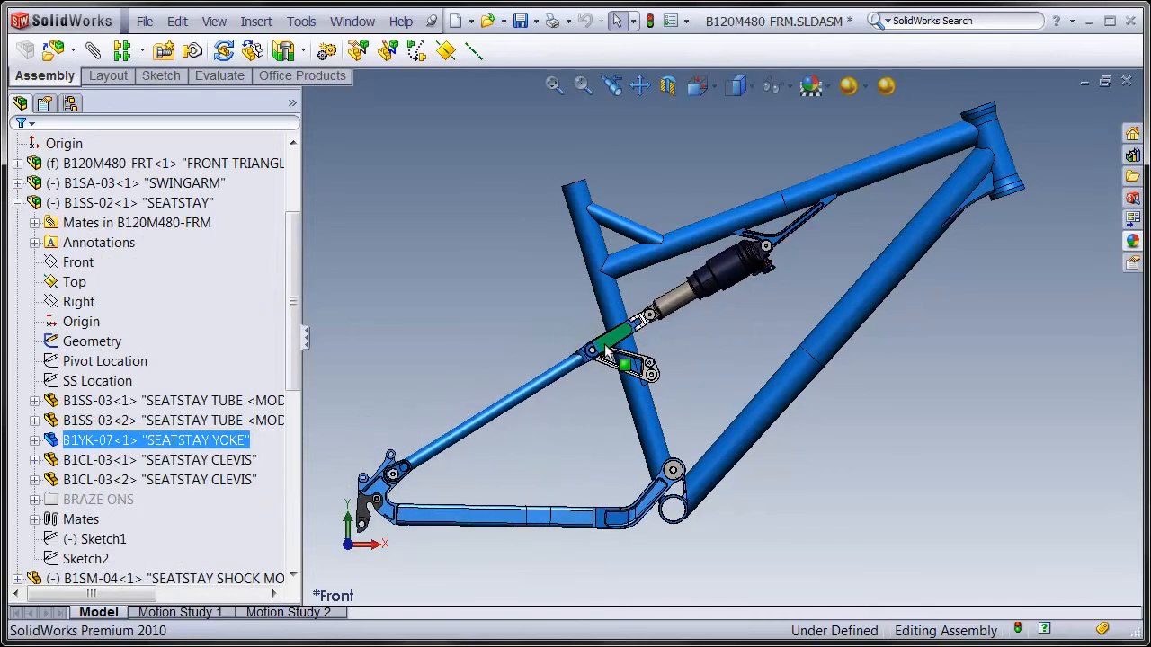
pyautogui.click(536, 300)
pyautogui.click(17, 203)
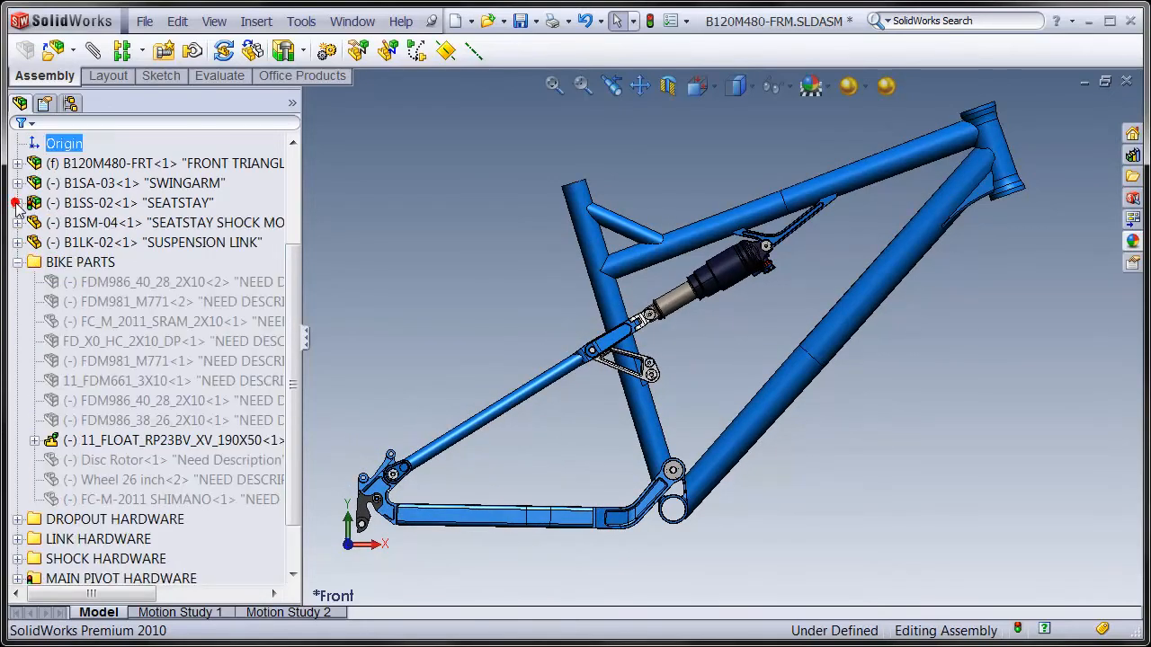
pyautogui.click(17, 261)
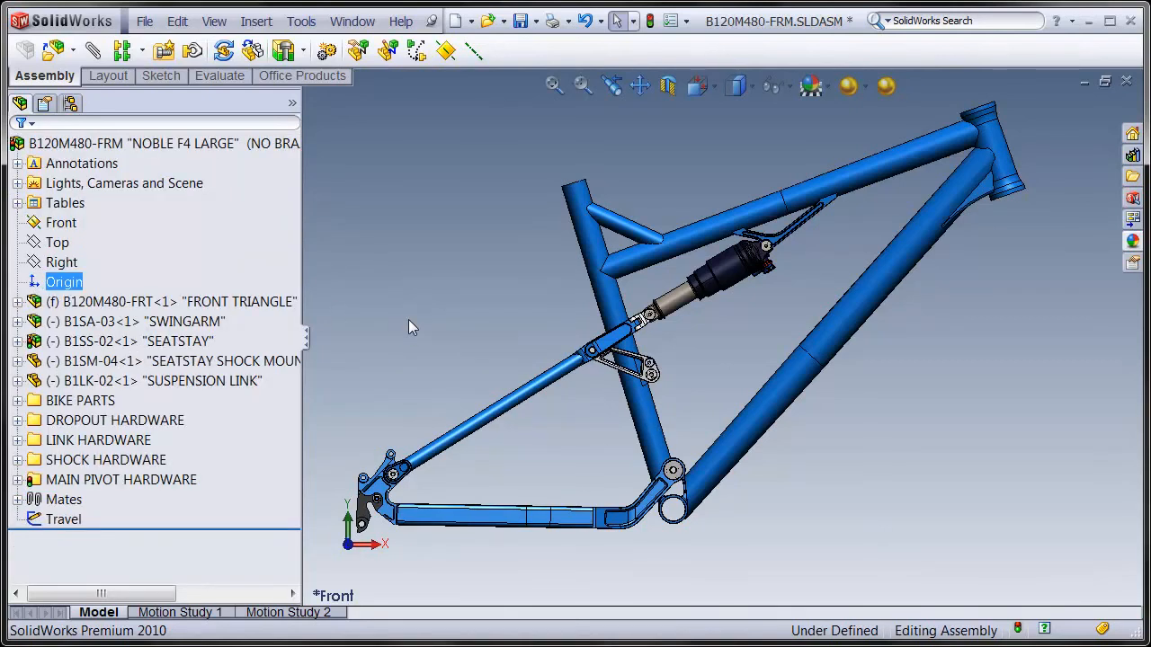
# Open the front triangle subassembly B120M480-FRT in its own window
pyautogui.moveTo(697, 331); pyautogui.dragTo(585, 351, button='middle')
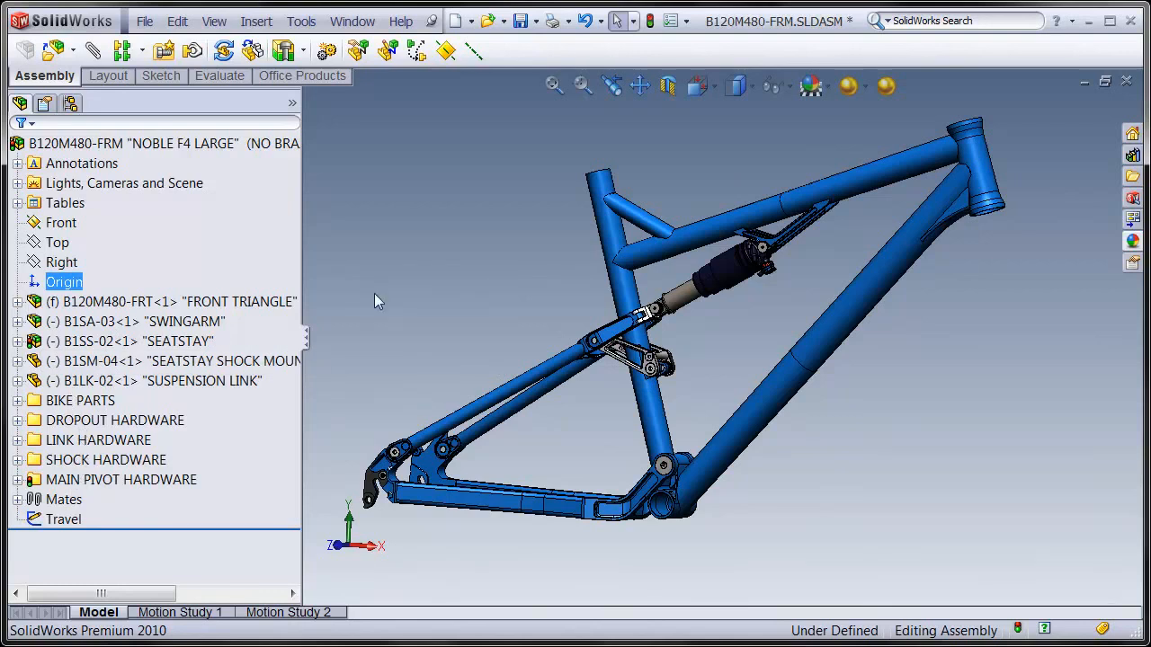
pyautogui.moveTo(406, 310); pyautogui.dragTo(429, 321, button='middle')
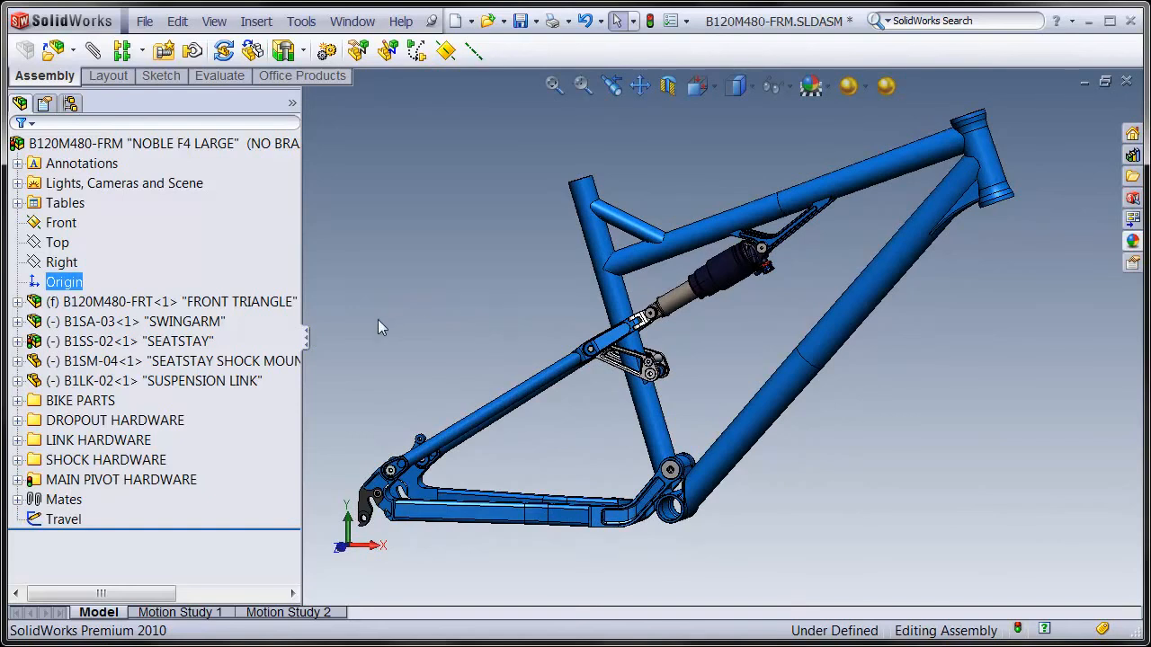
pyautogui.click(216, 304)
pyautogui.click(225, 249)
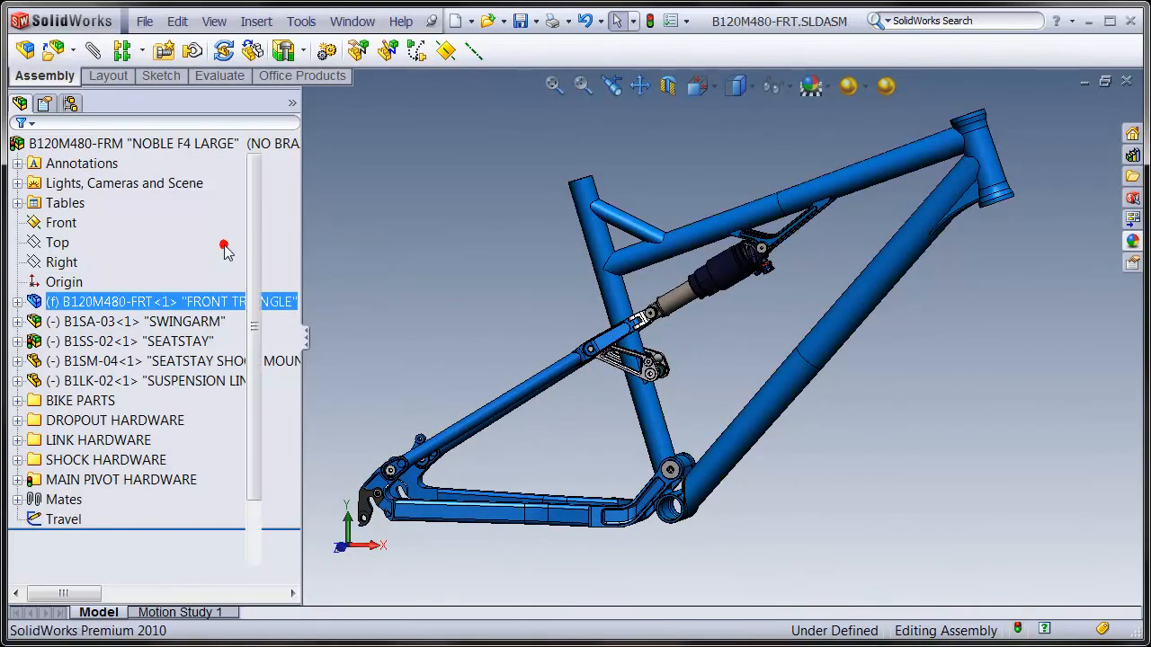
pyautogui.click(573, 327)
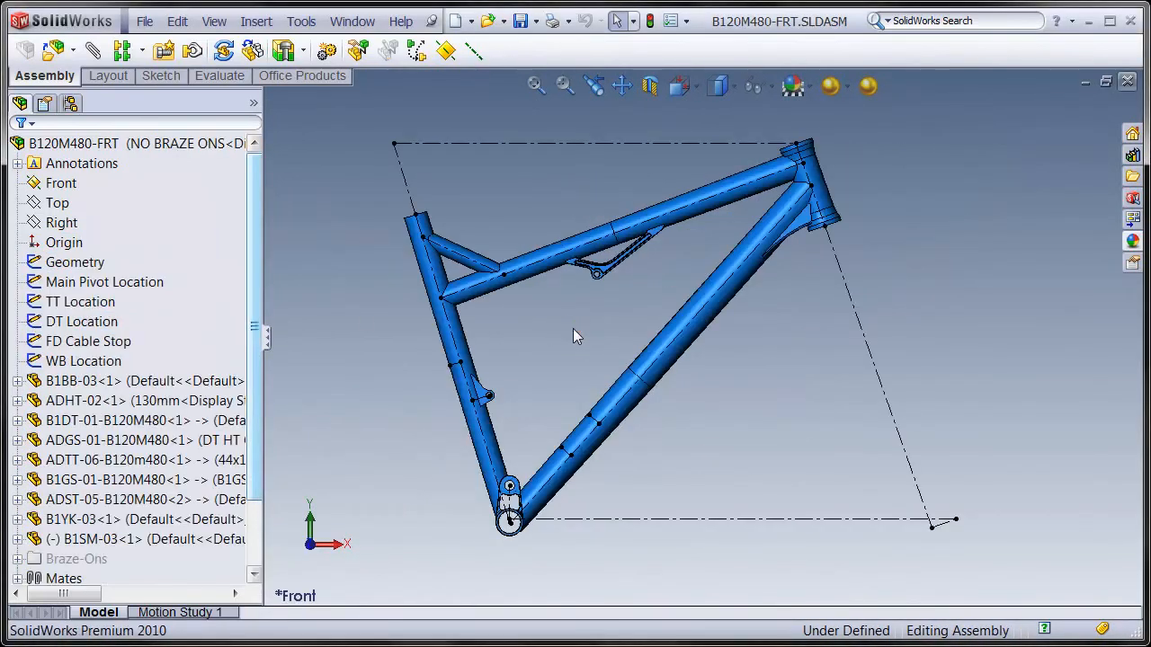